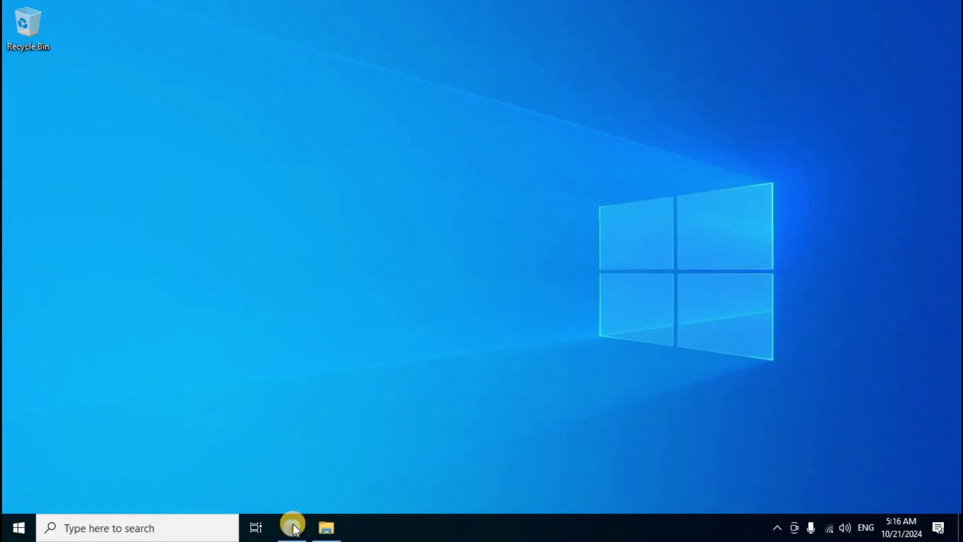
# Step: Search Google in Edge for 'utorrent download'
pyautogui.click(293, 526)
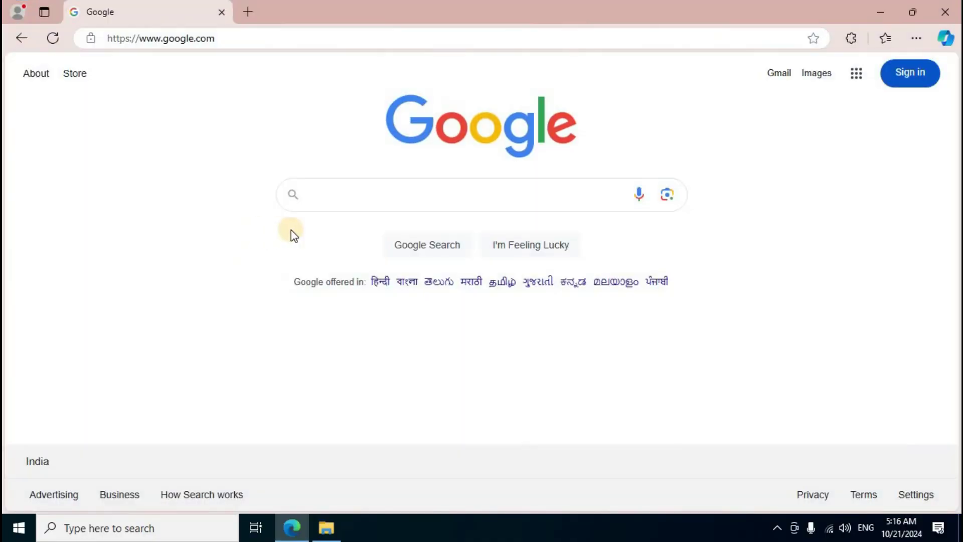
pyautogui.click(320, 198)
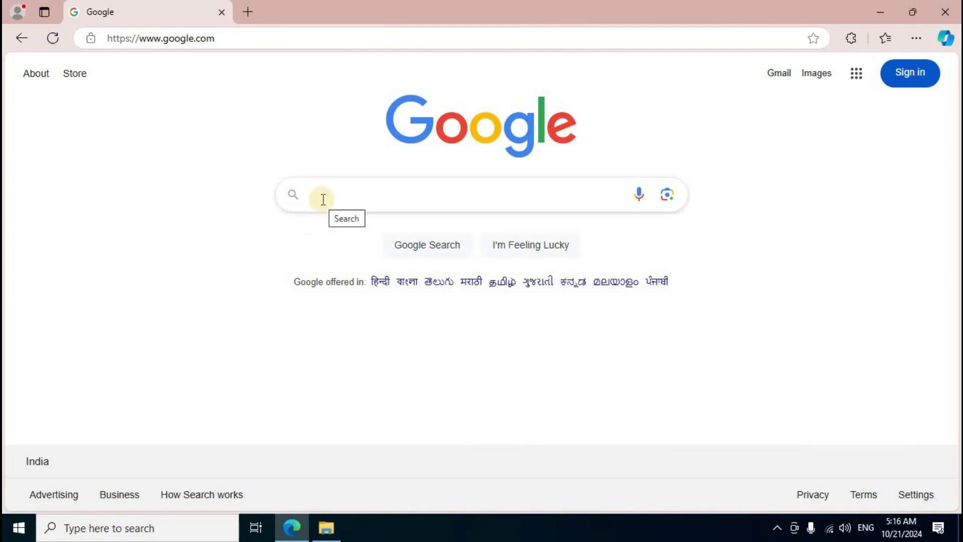
pyautogui.write('utorrent download')
pyautogui.press('Return')
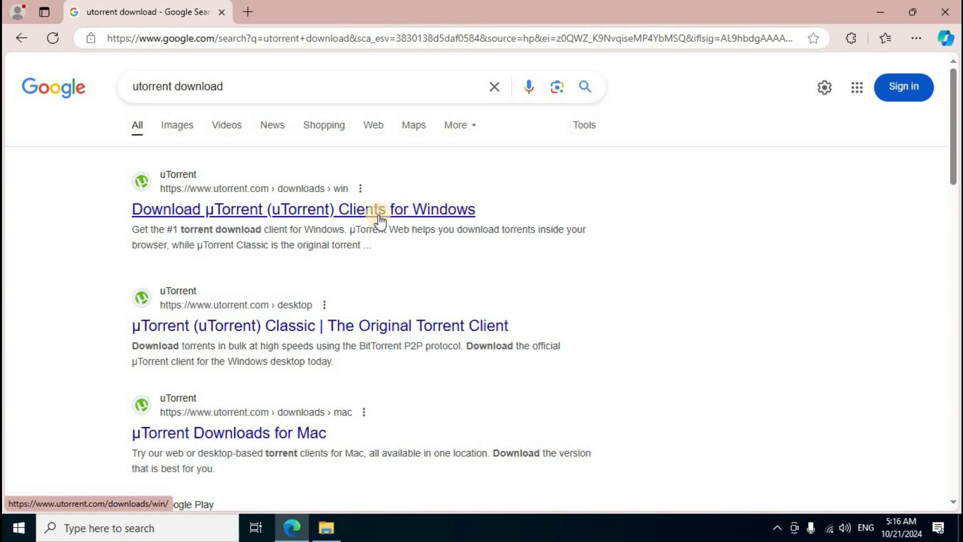
# Step: Open the utorrent.com Windows downloads result and scroll to the µTorrent Classic 3.5.5 offer
pyautogui.click(353, 216)
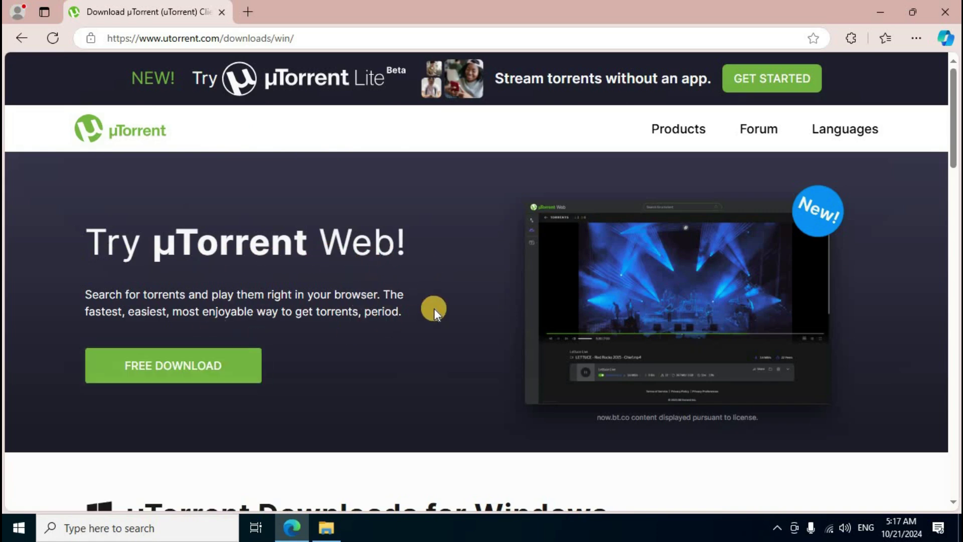
pyautogui.scroll(-6, 434, 309)
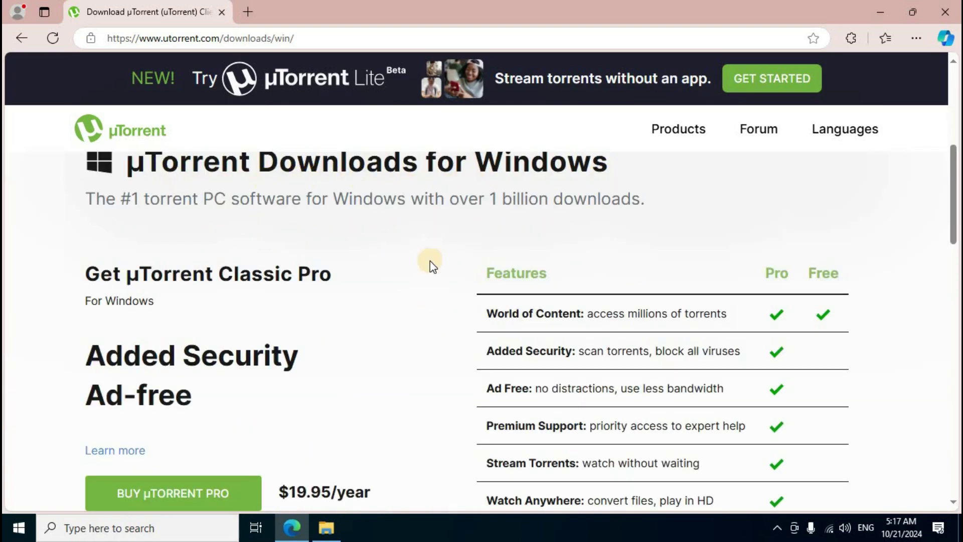
pyautogui.scroll(-6, 430, 260)
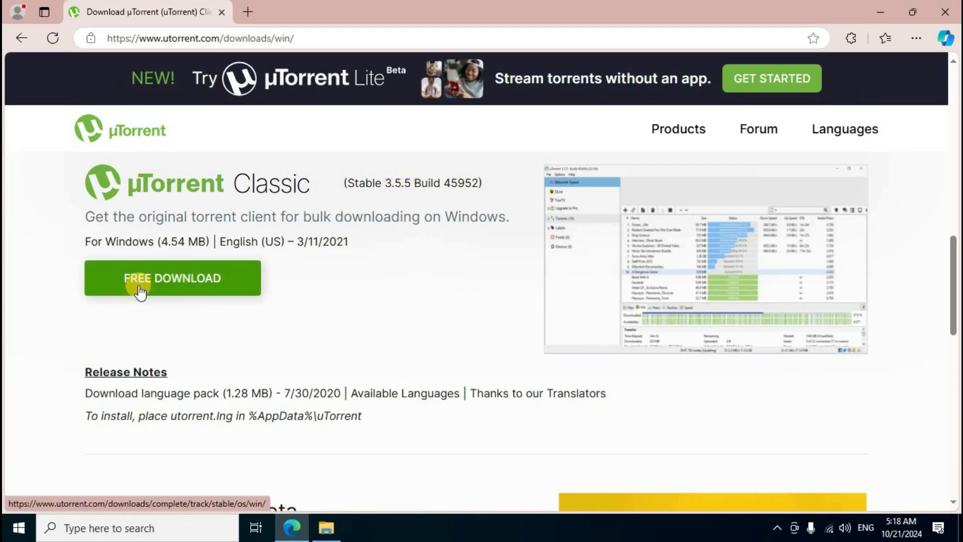
# Step: Download the free µTorrent Classic installer, utorrent_installer.exe, then close Edge
pyautogui.click(196, 290)
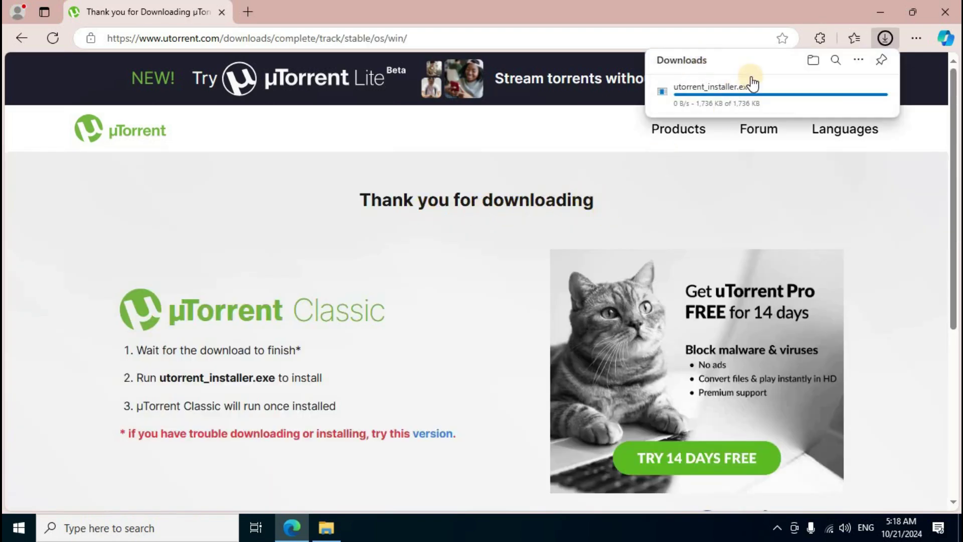
pyautogui.moveTo(691, 106)
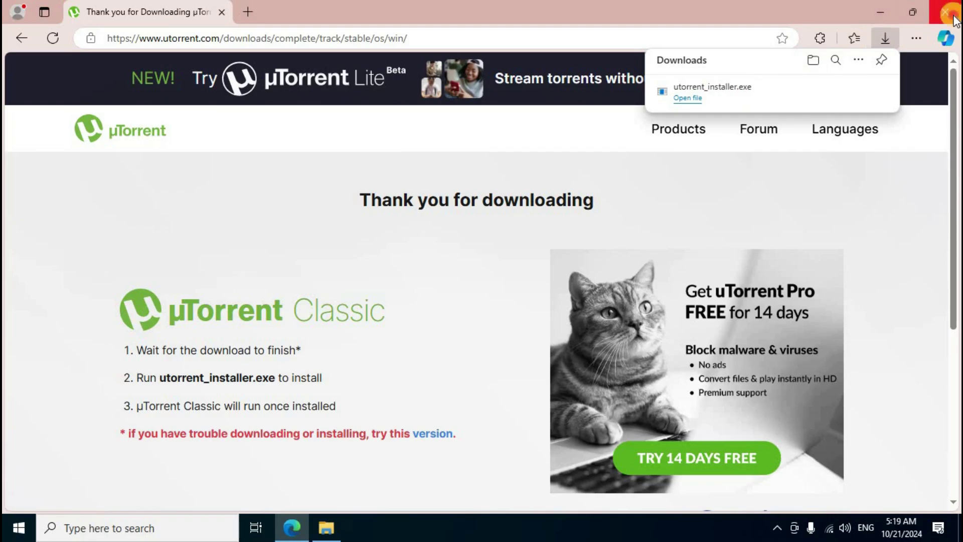
pyautogui.click(952, 15)
# Step: Open utorrent_installer from the Downloads folder in File Explorer
pyautogui.click(332, 530)
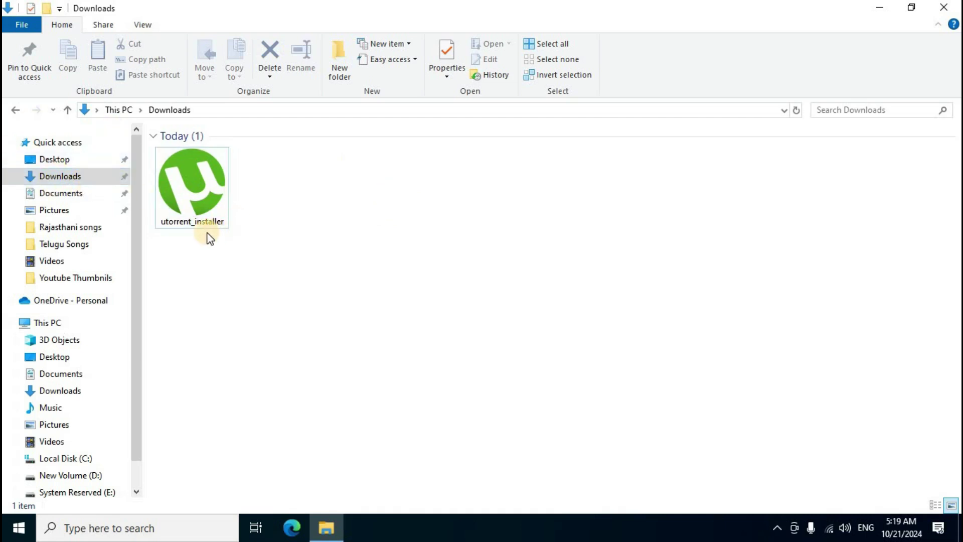
pyautogui.click(219, 203)
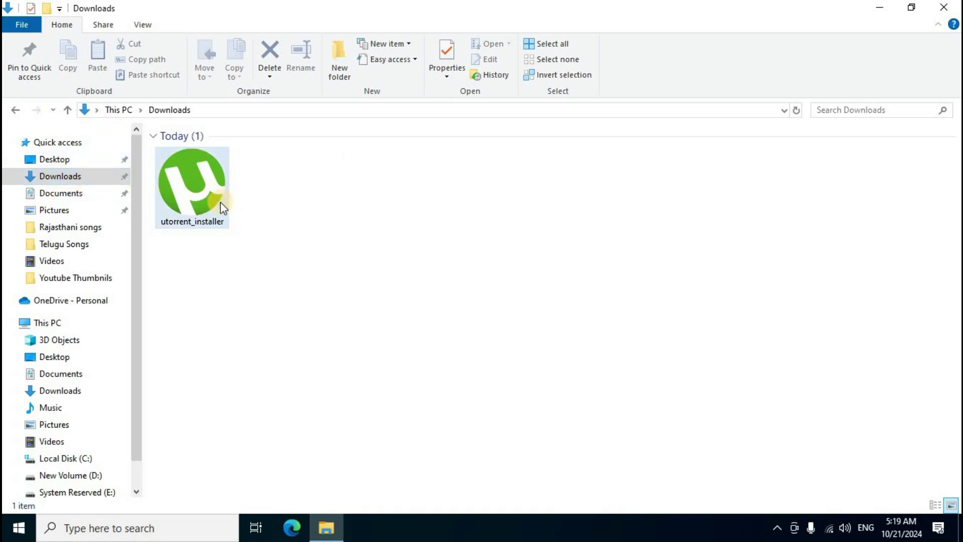
pyautogui.rightClick(197, 188)
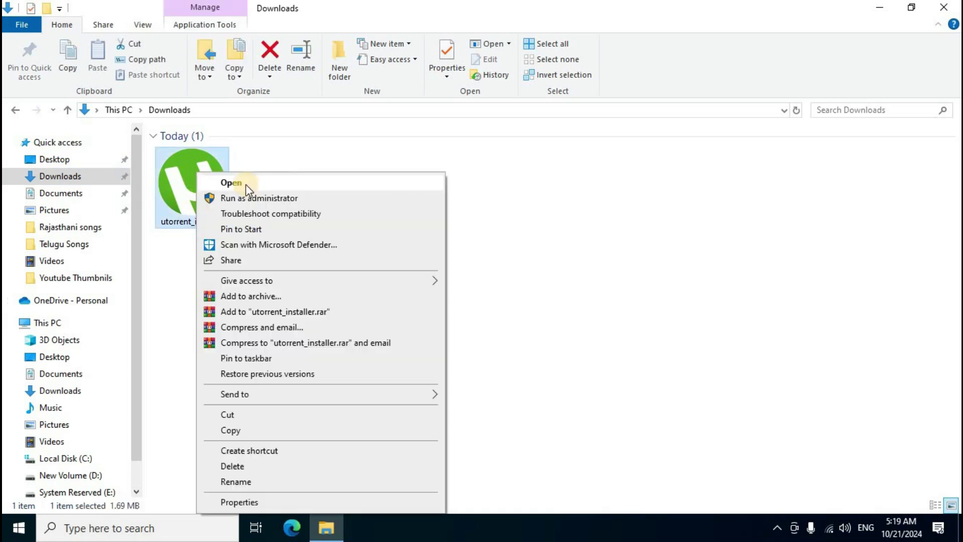
pyautogui.click(287, 185)
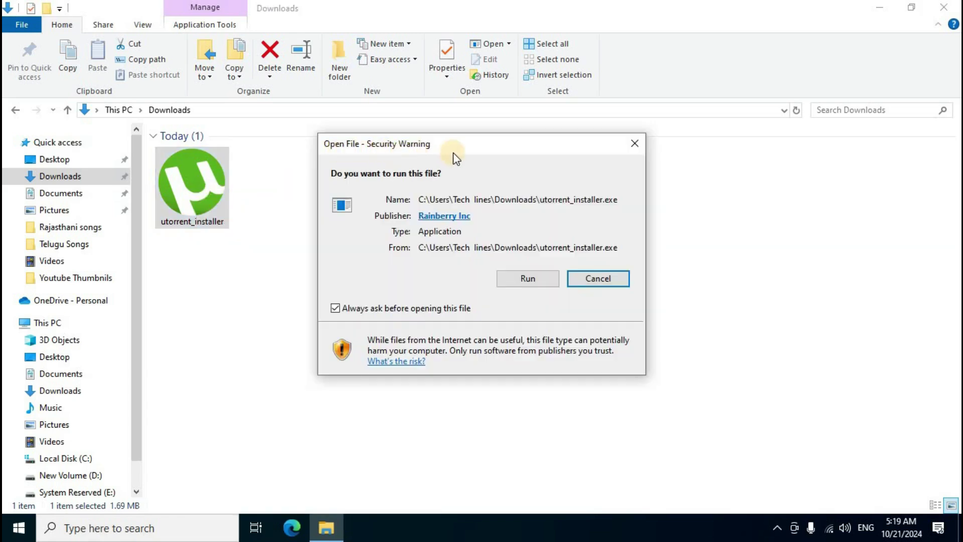
# Step: Run the installer past the security warning and advance through the welcome and Warning pages
pyautogui.click(533, 284)
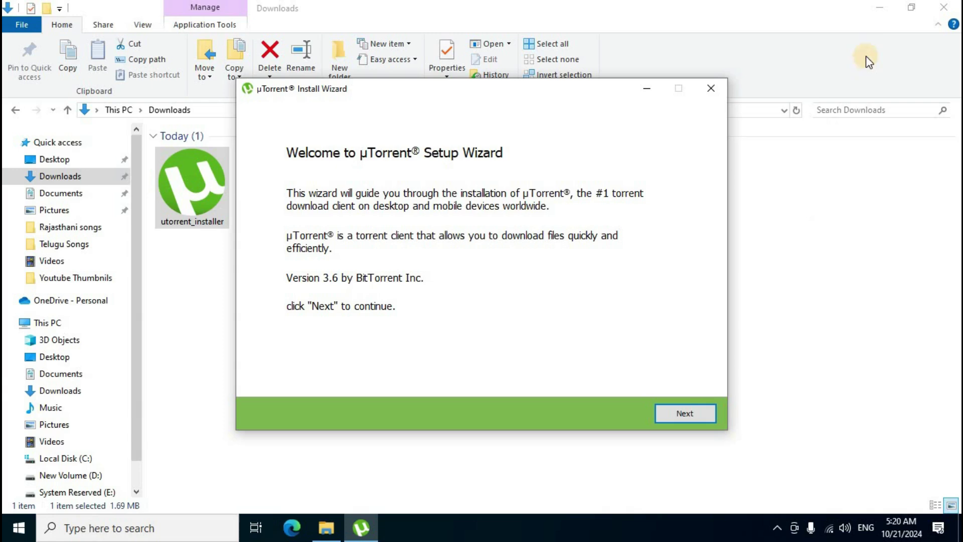
pyautogui.click(876, 14)
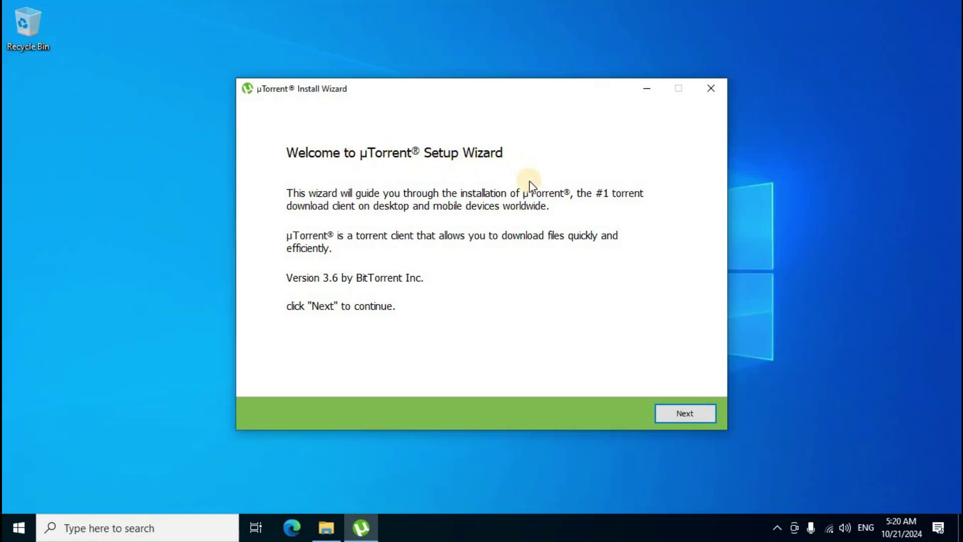
pyautogui.click(694, 414)
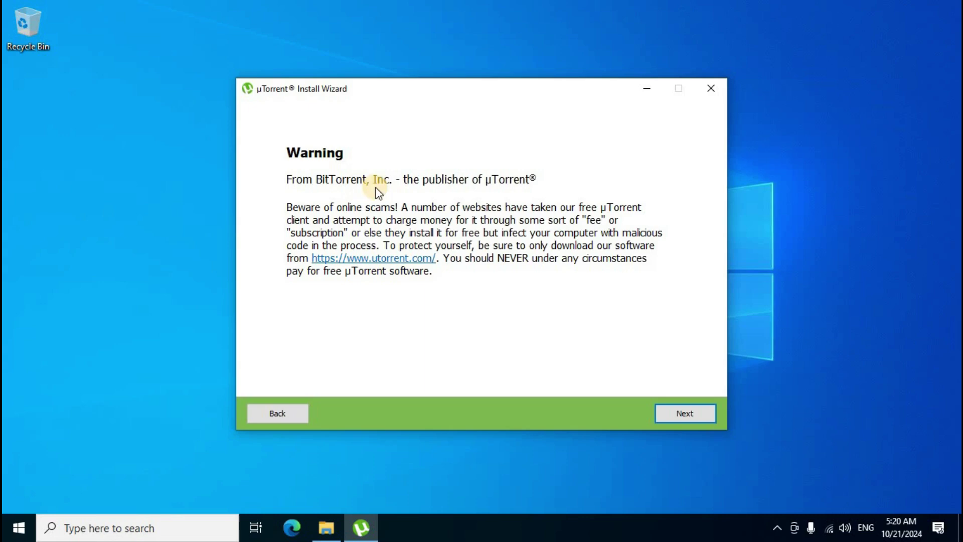
pyautogui.click(699, 417)
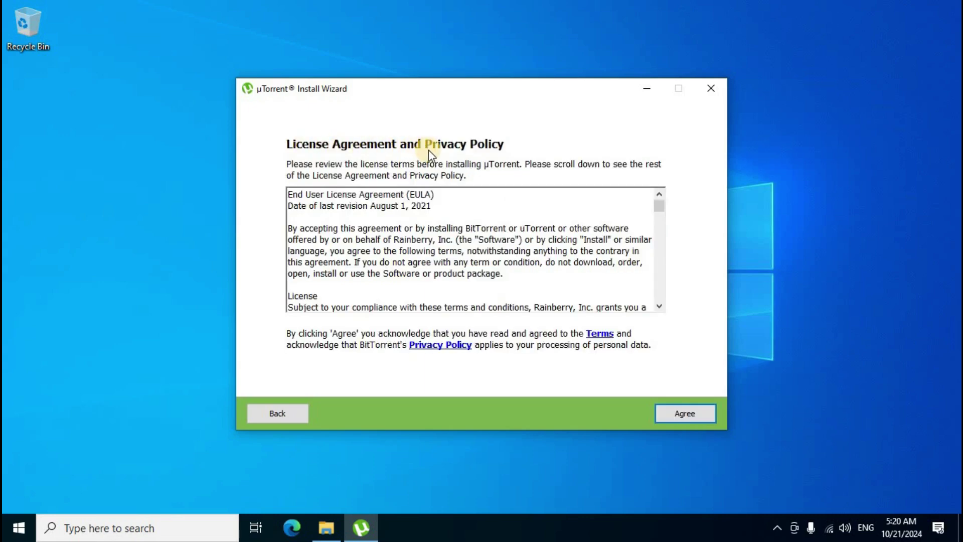
# Step: Accept the license agreement and decline the Google Chrome and 360 Total Security offers
pyautogui.click(685, 418)
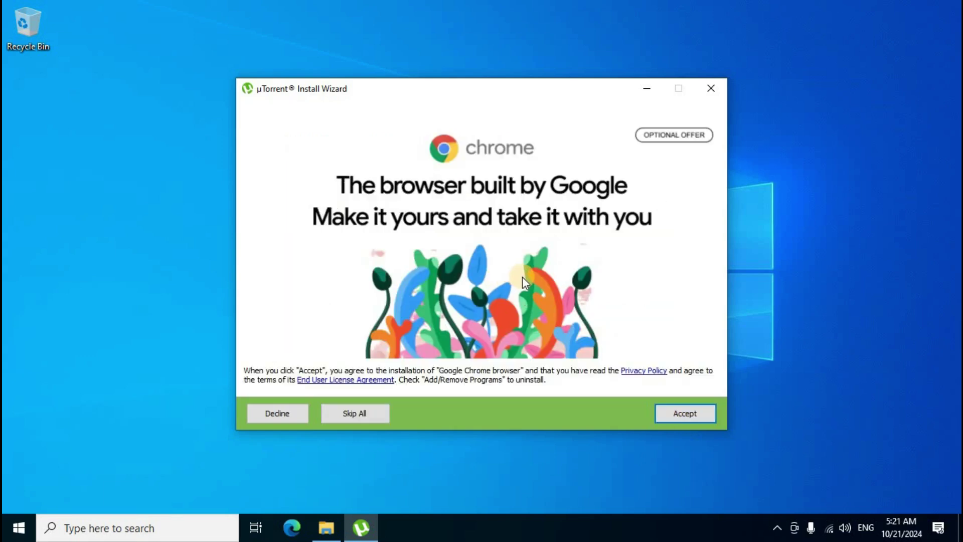
pyautogui.click(276, 414)
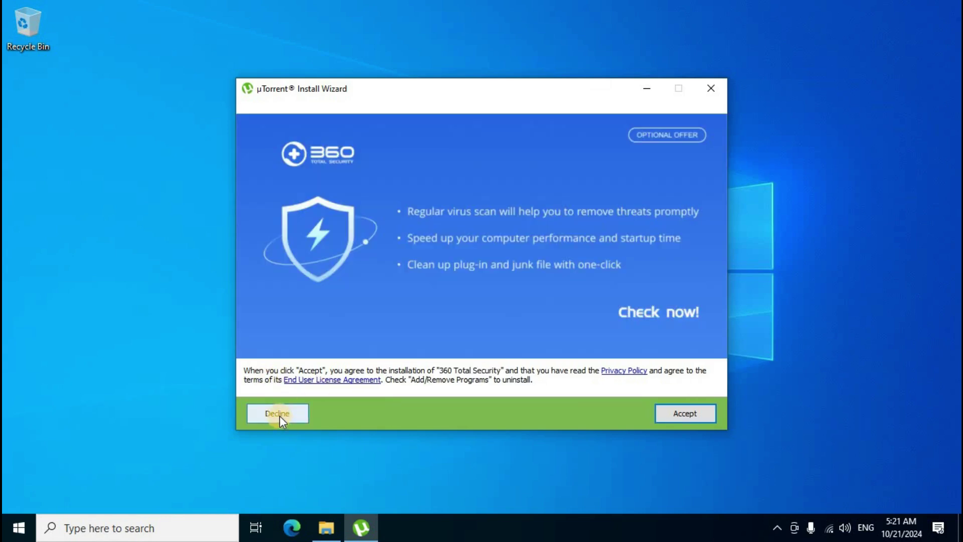
pyautogui.click(279, 416)
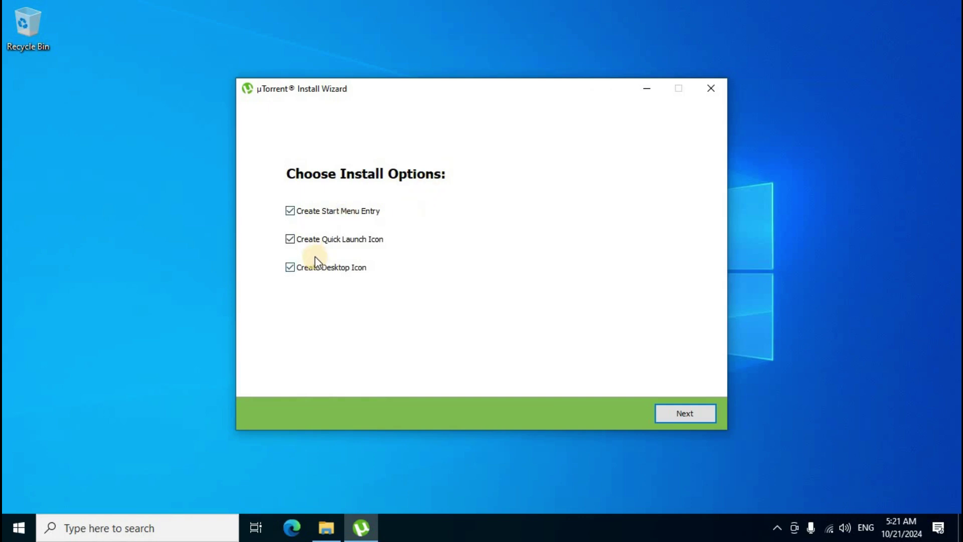
# Step: Keep the default install options, disable starting µTorrent with Windows, and begin installation
pyautogui.click(680, 415)
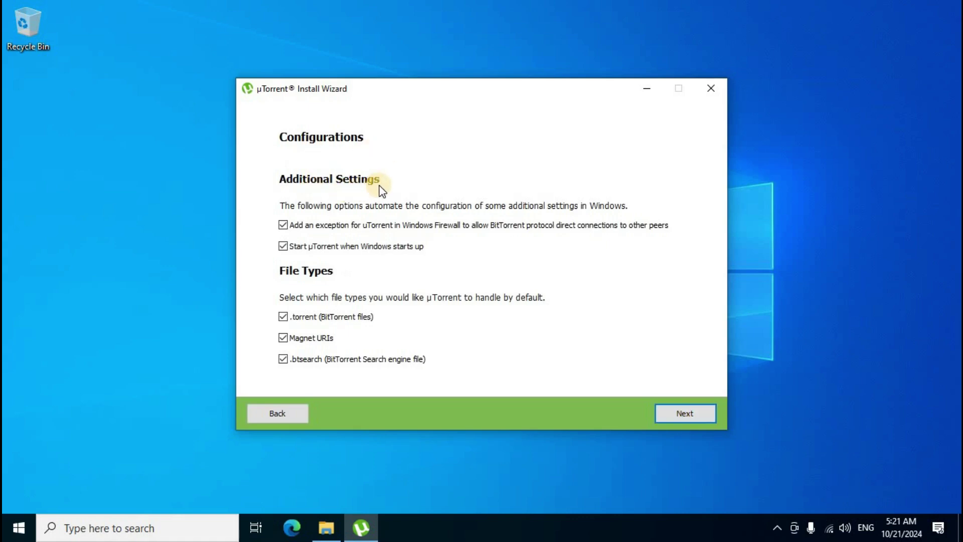
pyautogui.click(283, 247)
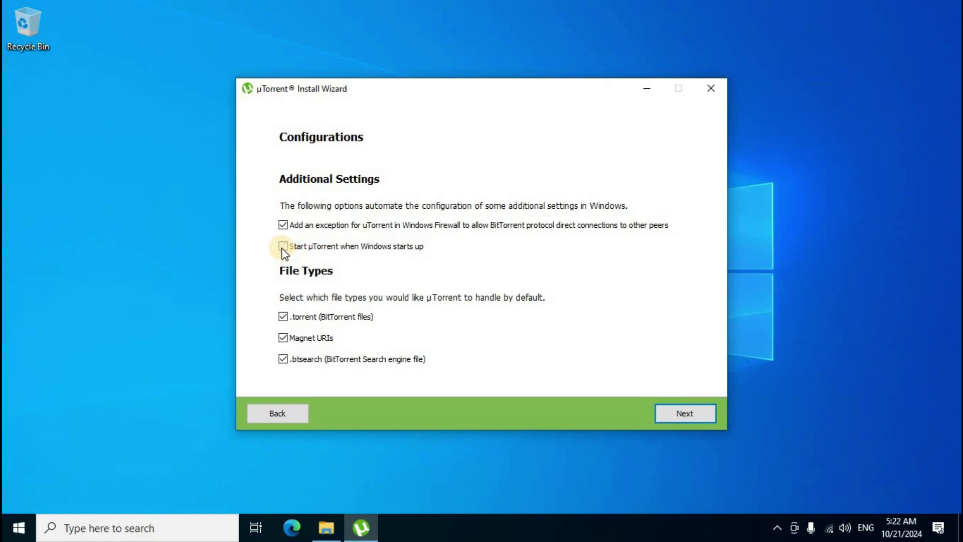
pyautogui.click(699, 416)
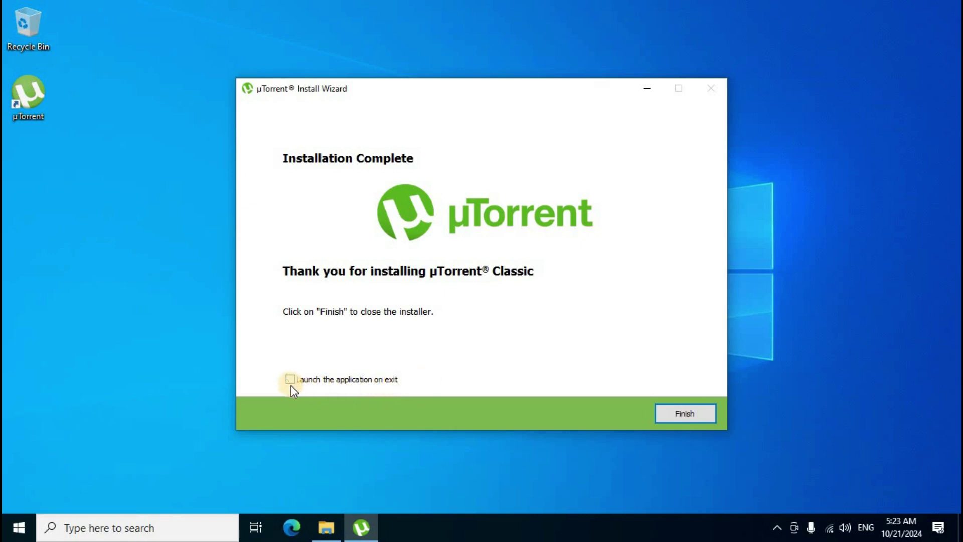
# Step: Finish the installer with 'Launch the application on exit' left unchecked
pyautogui.click(682, 414)
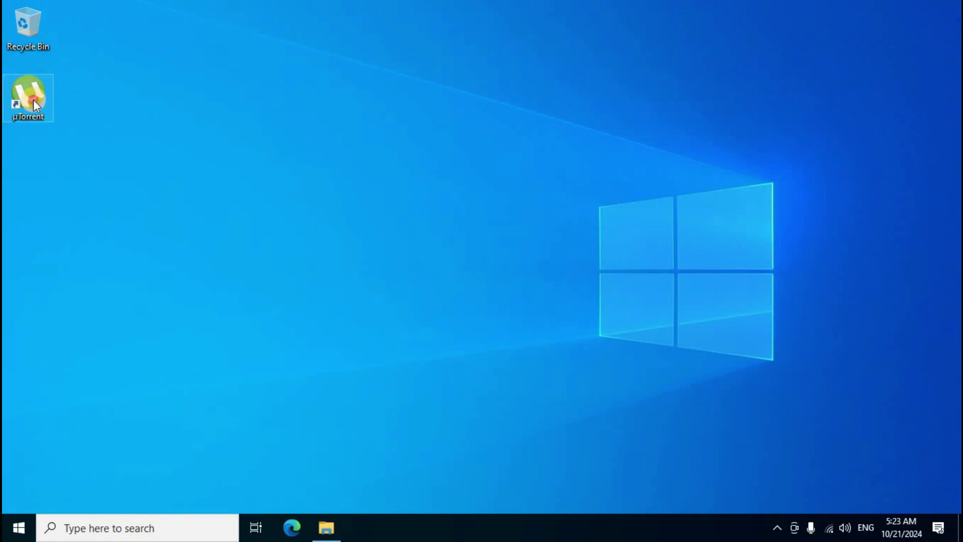
# Step: Launch µTorrent from its desktop shortcut and show the empty Torrents (0) list
pyautogui.doubleClick(33, 100)
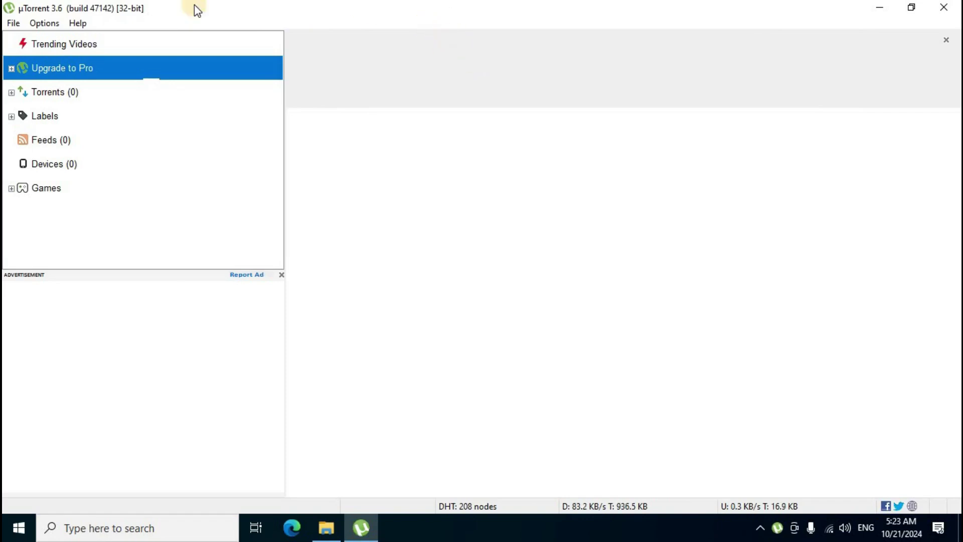
pyautogui.click(50, 76)
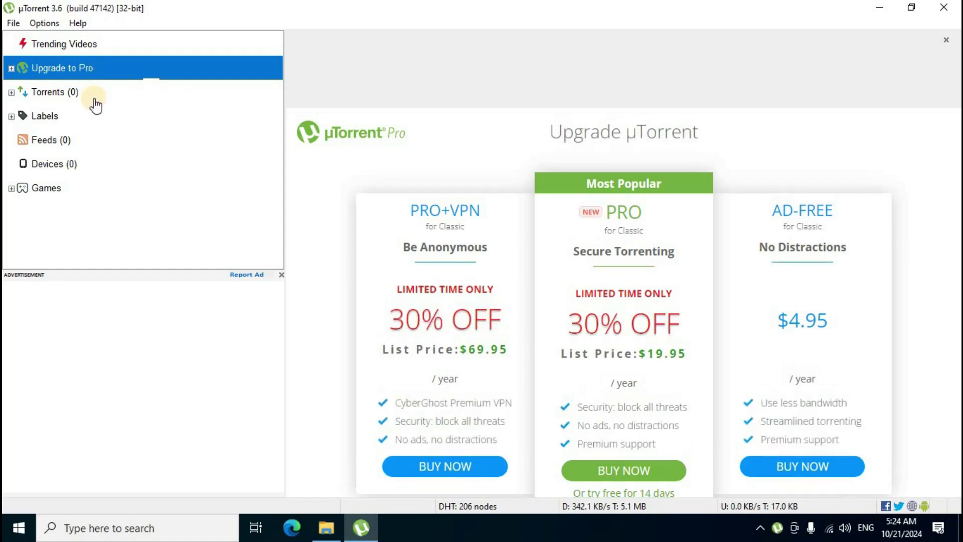
pyautogui.click(40, 92)
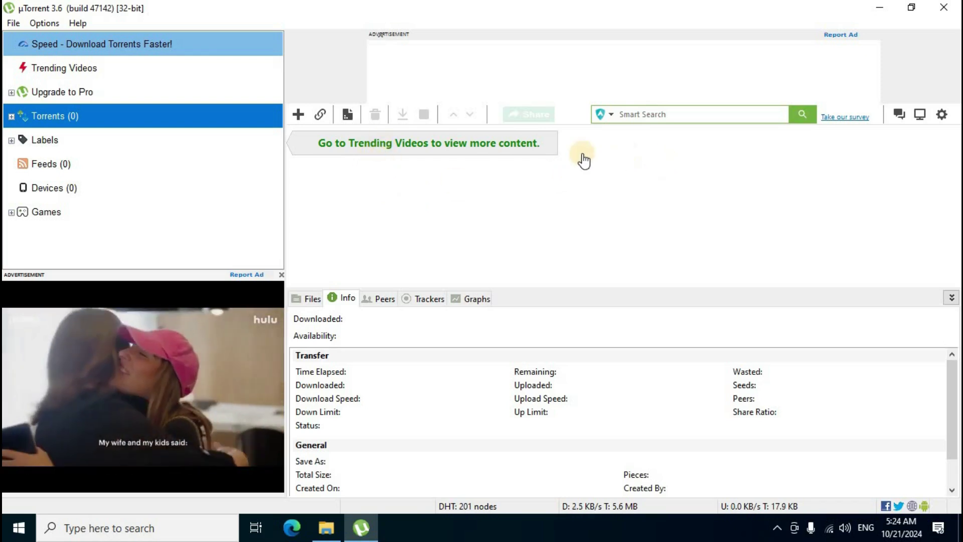
# Step: Bring up the Add Torrent from URL dialog using the toolbar link icon
pyautogui.click(318, 115)
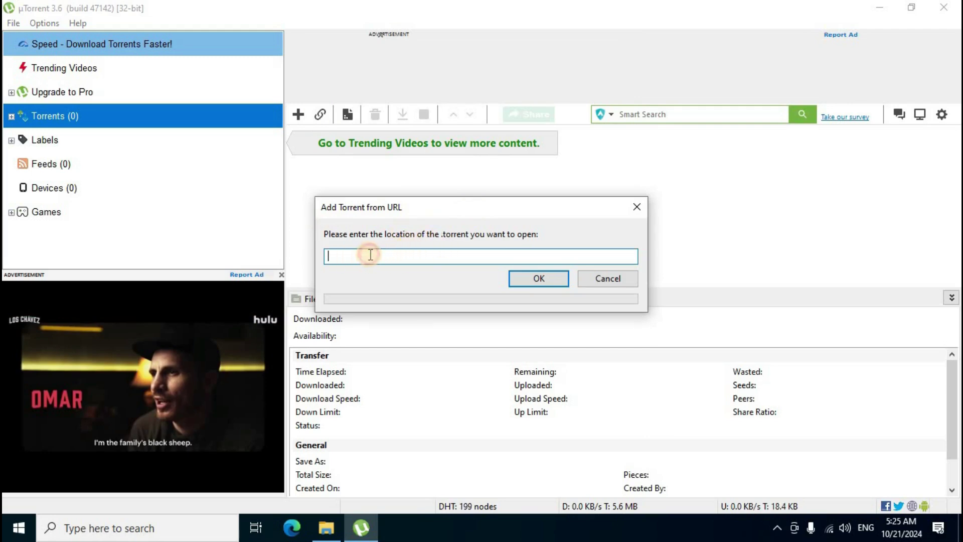
# Step: Dismiss the URL field's editing menu without pasting, leaving the .torrent location empty
pyautogui.rightClick(372, 258)
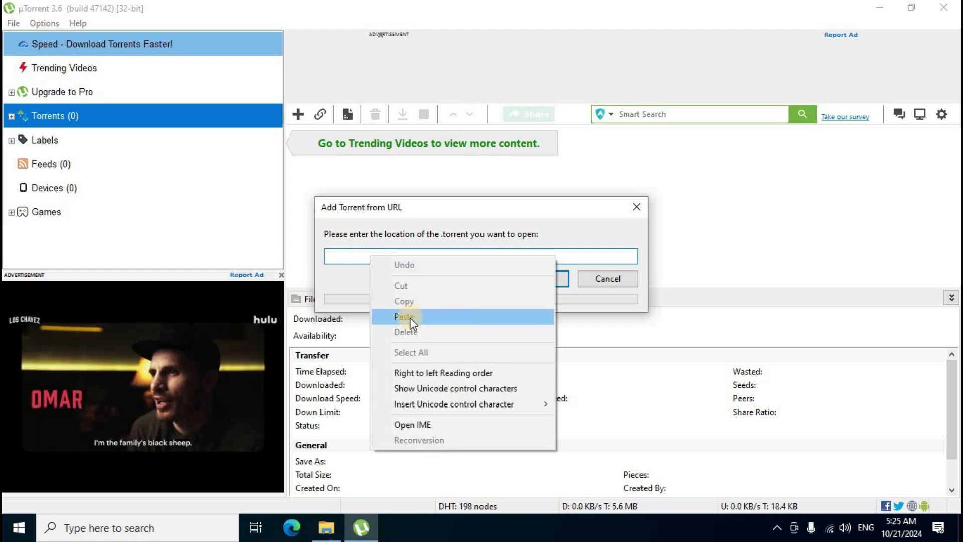
pyautogui.click(563, 218)
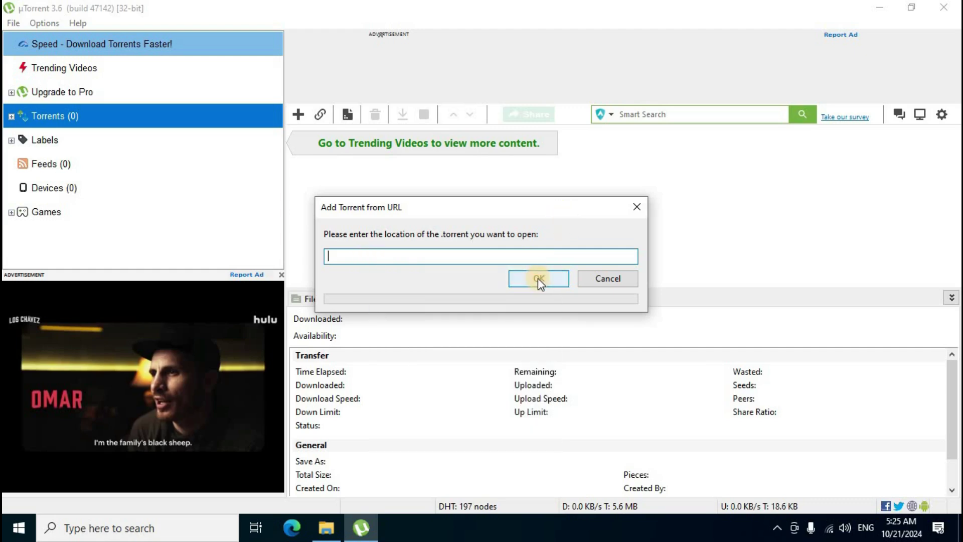
pyautogui.click(608, 279)
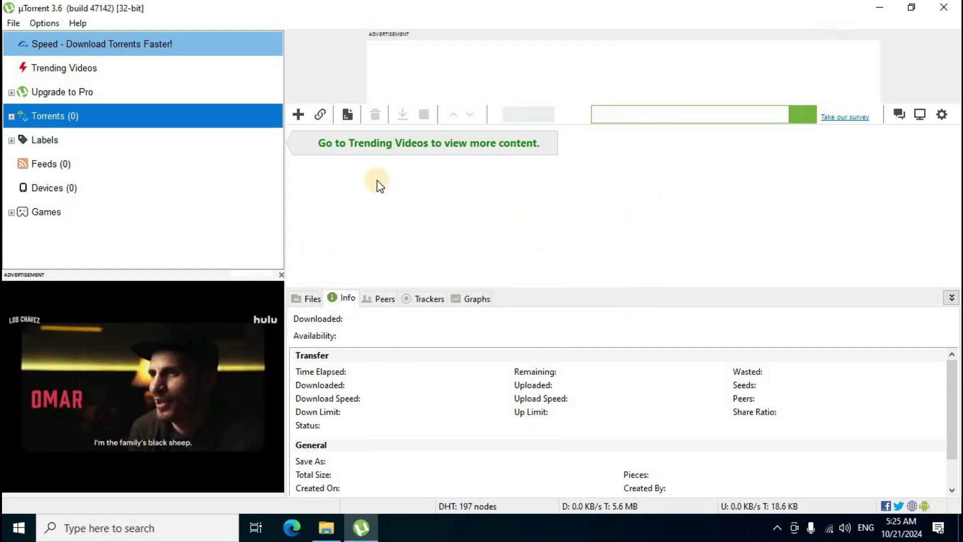
pyautogui.click(348, 115)
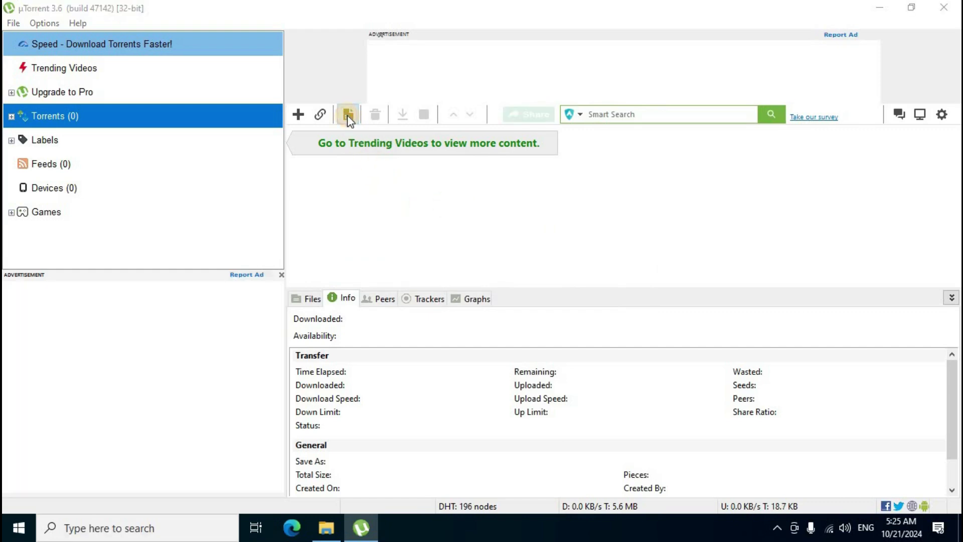
pyautogui.click(774, 124)
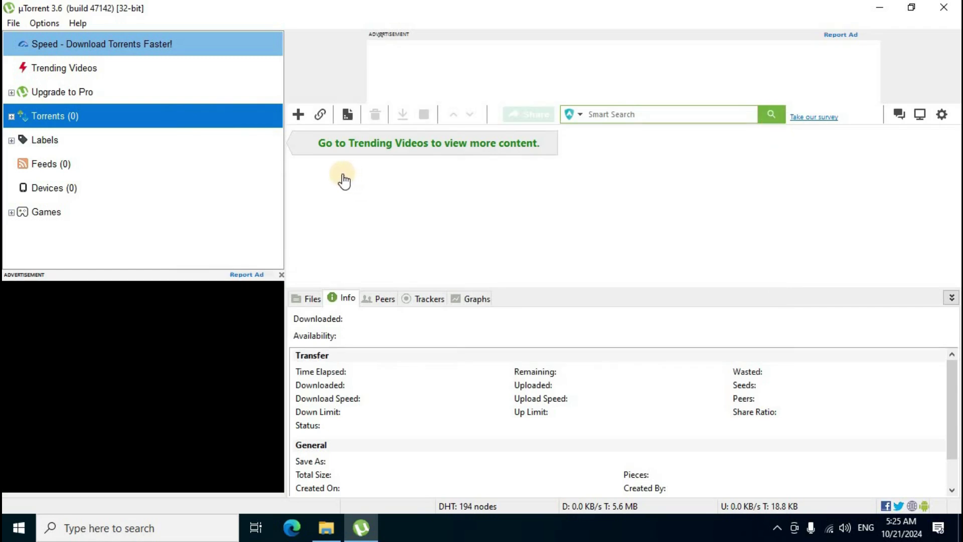